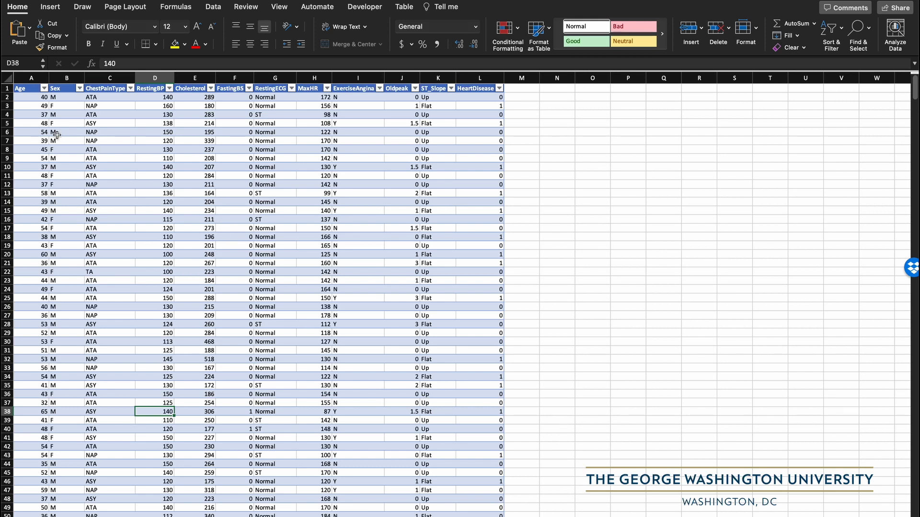
- Copy the Age column data from the table, including its header, covering cells A1 to A919
click(21, 87)
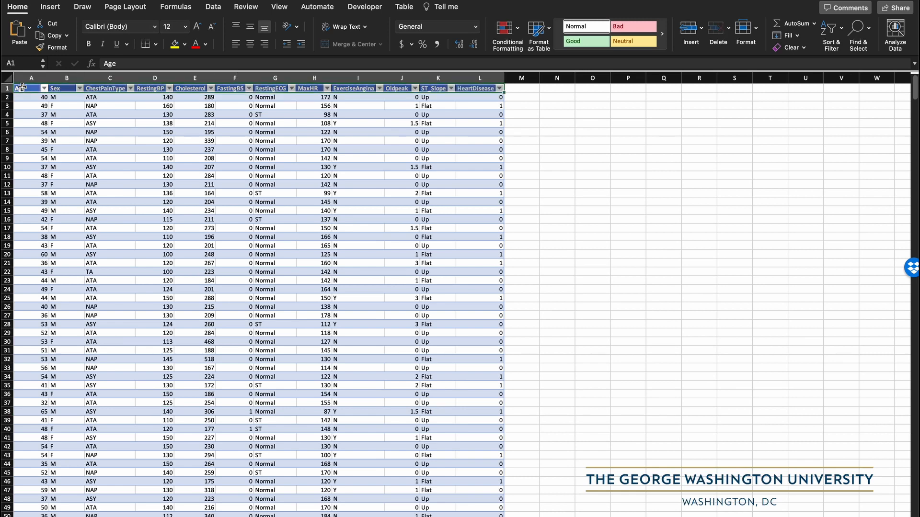
click(29, 76)
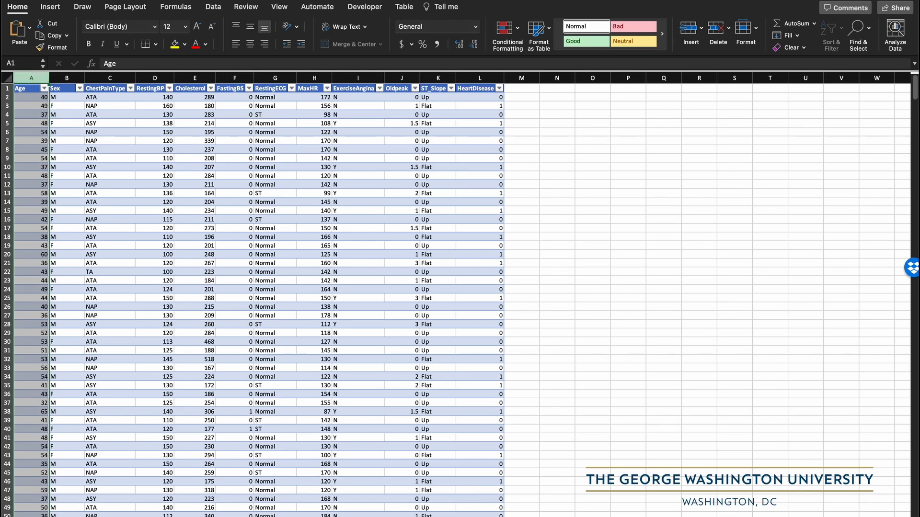
key(alt+super+equal)
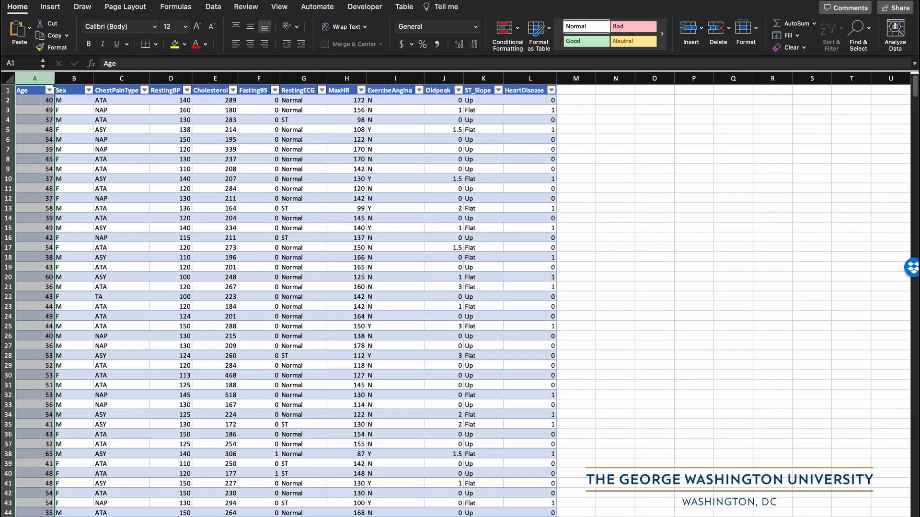
key(alt+super+equal)
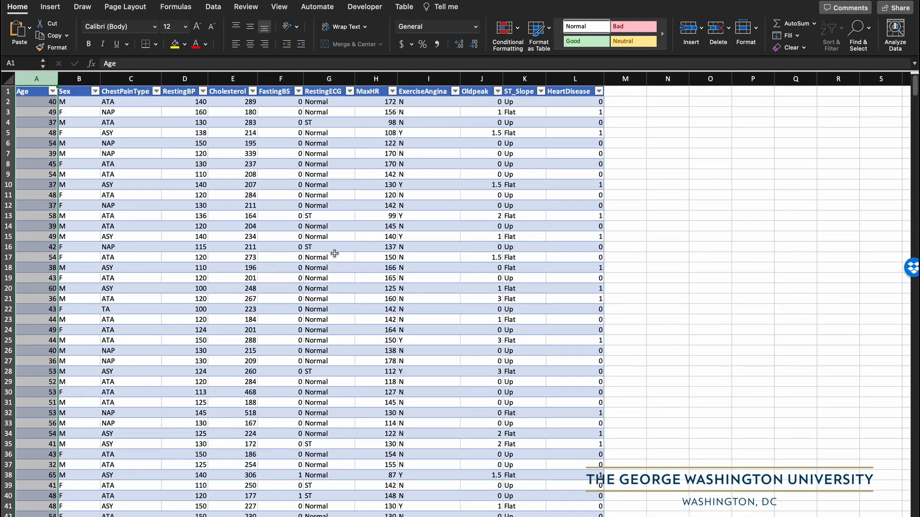
click(34, 191)
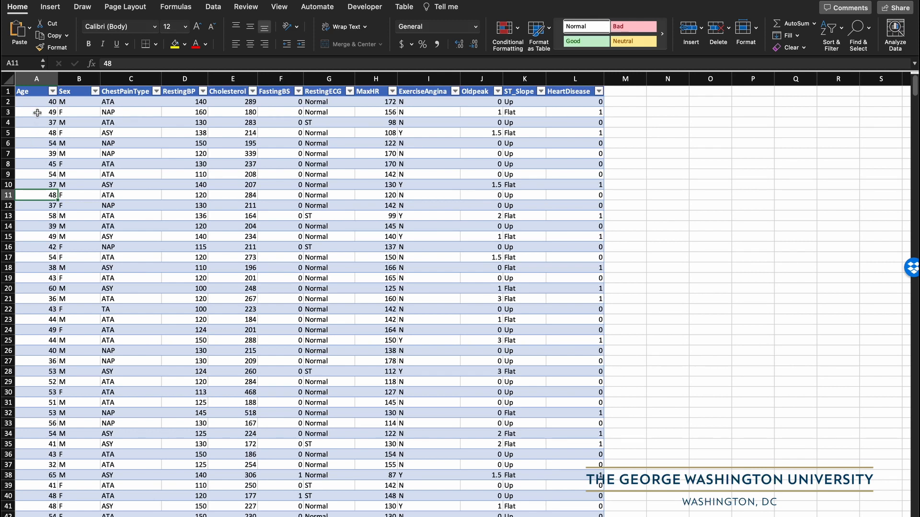
click(32, 93)
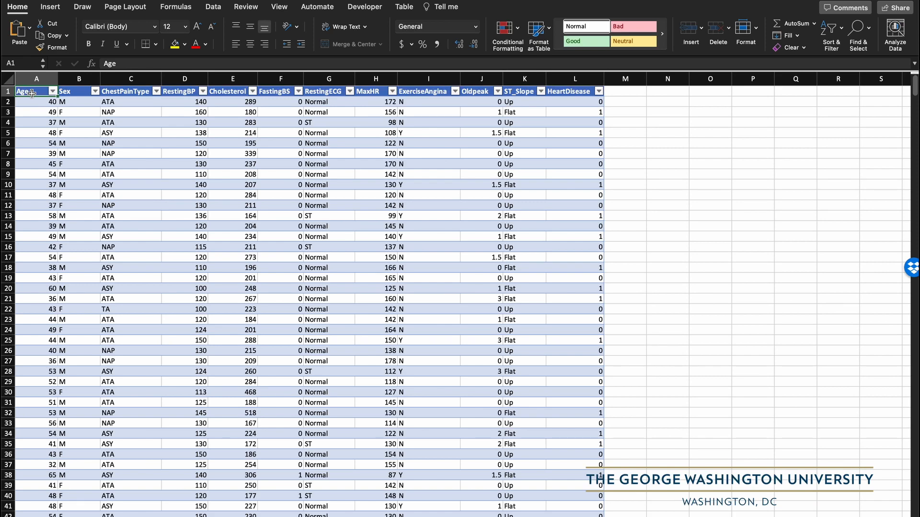
key(ctrl+shift+Down)
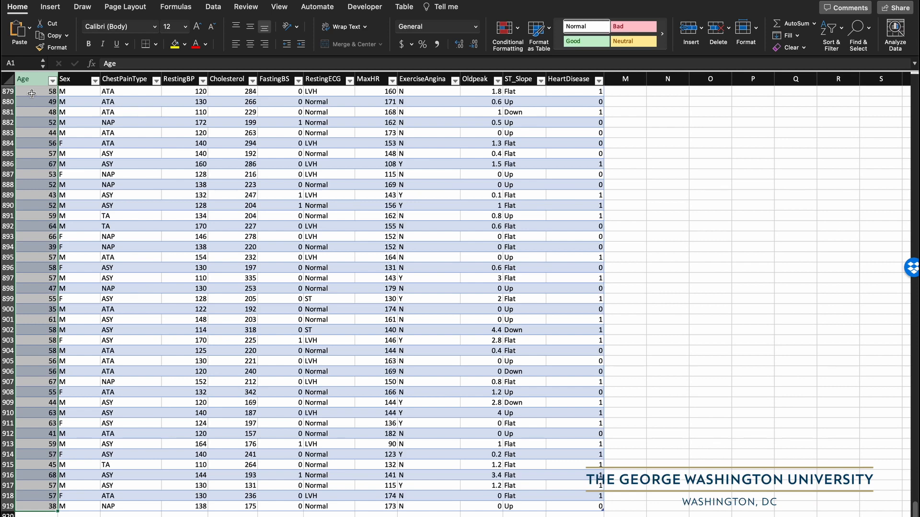
scroll(31, 94, up, 20)
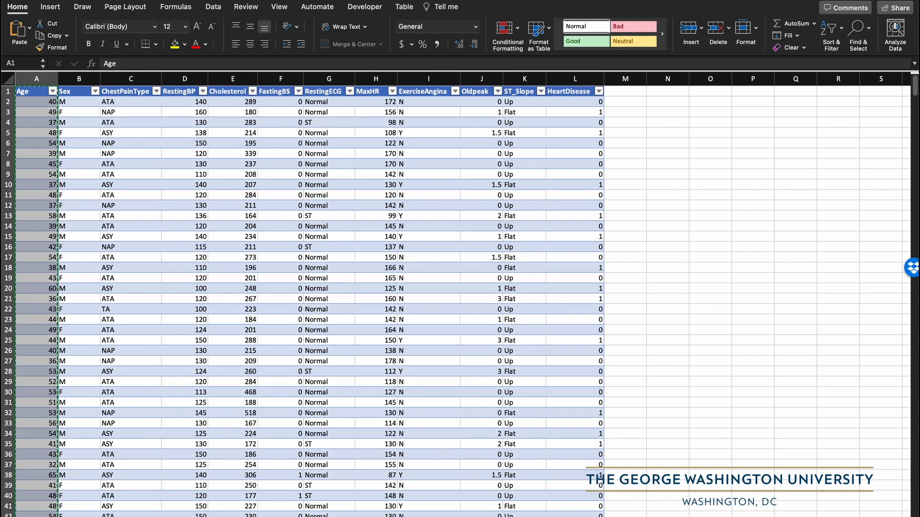
- Create a new blank workbook and paste the copied Age data into cell A1 as Text with Paste Special
key(super+n)
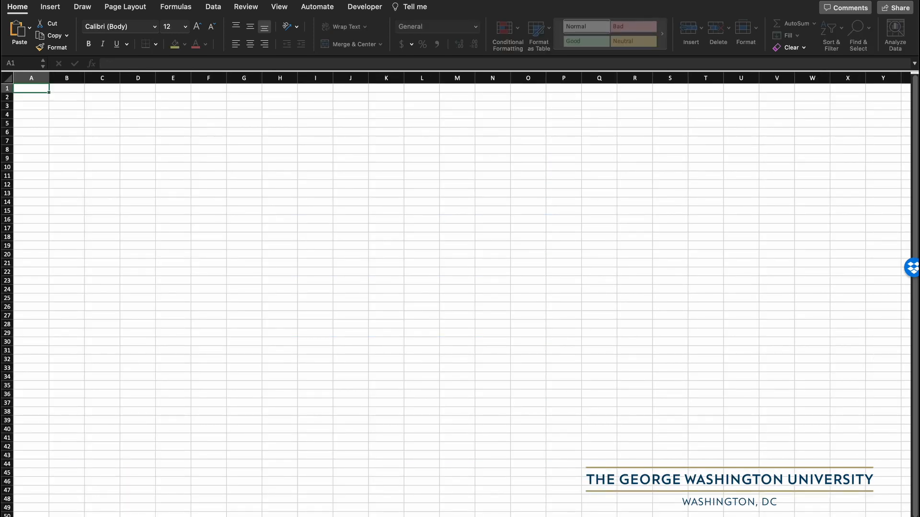
key(Return)
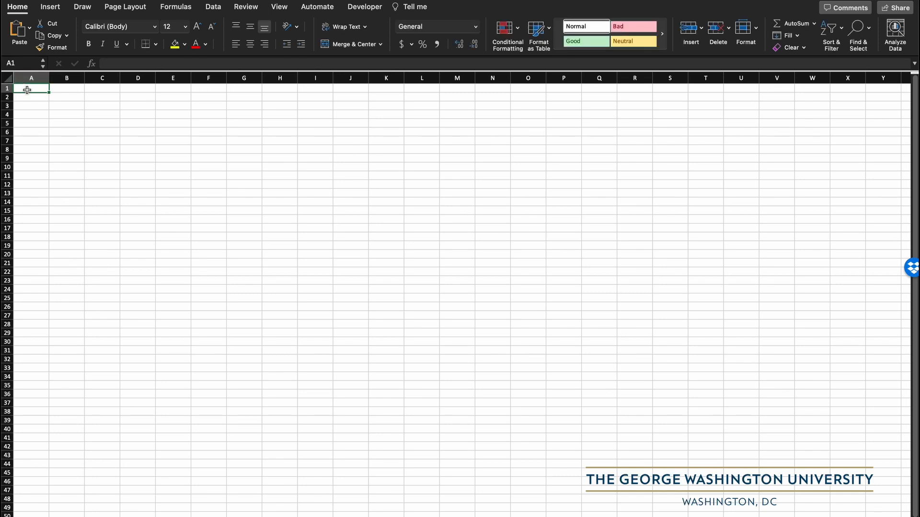
click(30, 29)
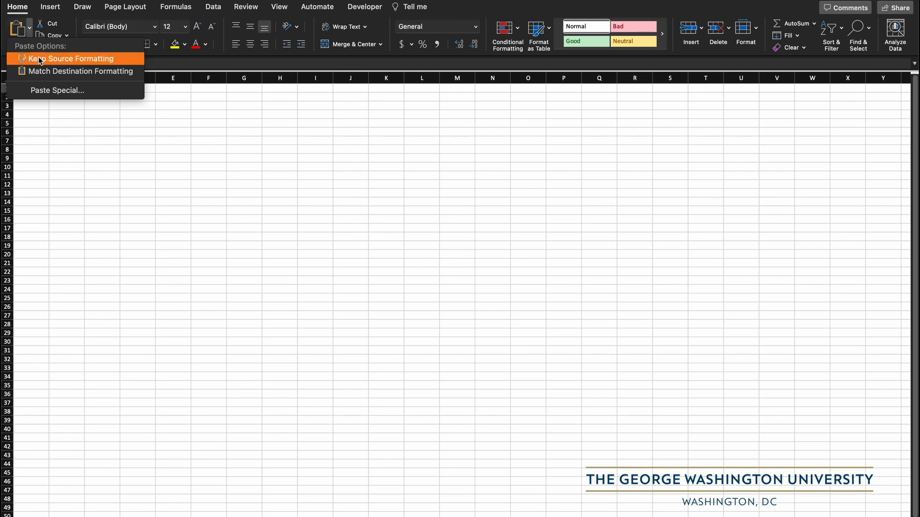
click(45, 91)
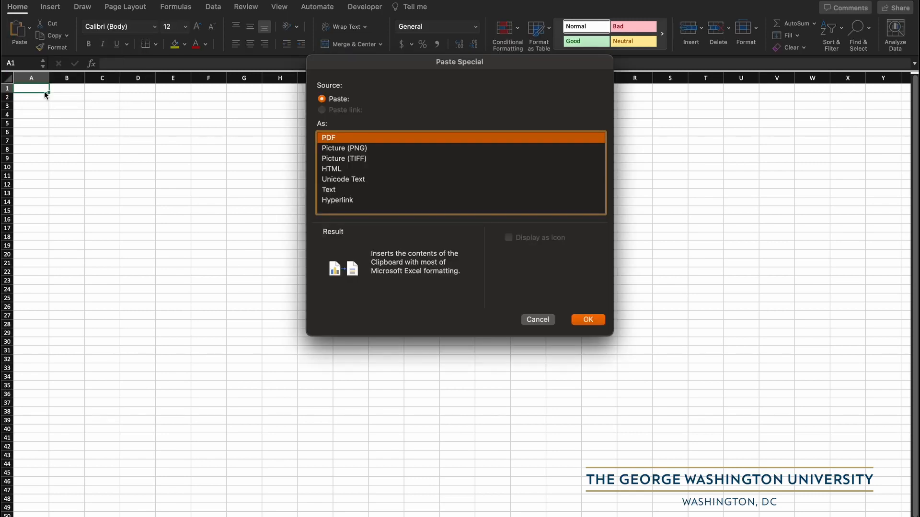
click(337, 189)
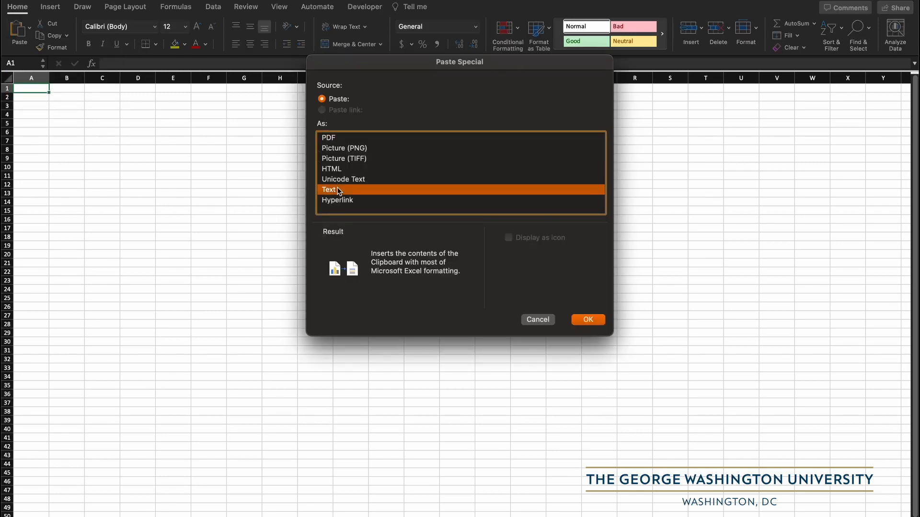
click(588, 319)
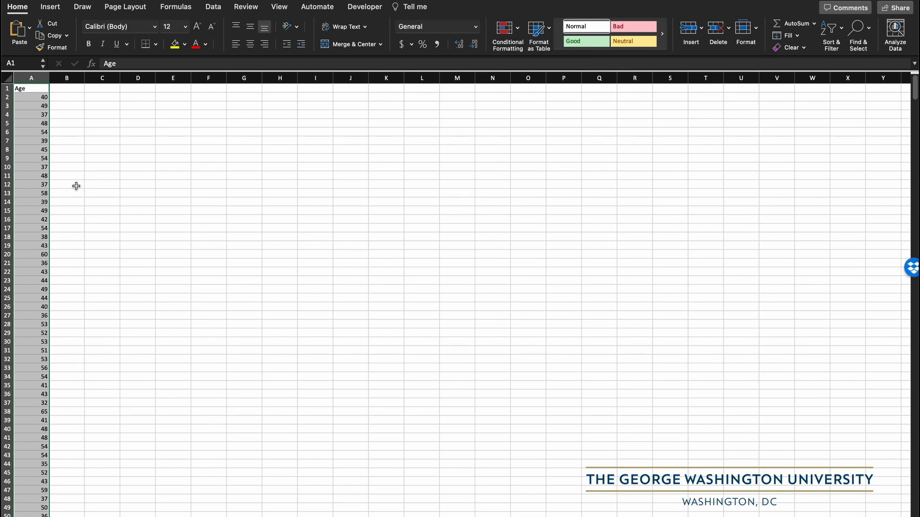
- Enter the label "Mean" in cell D1
click(43, 192)
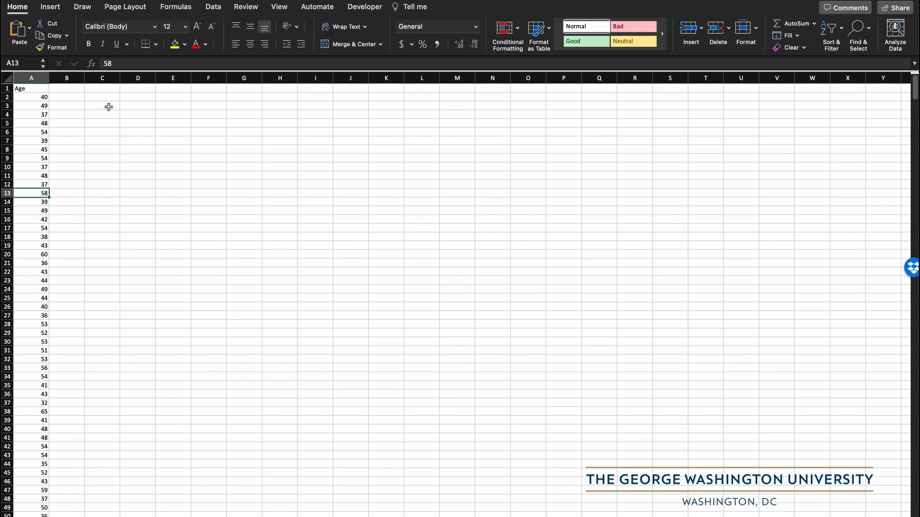
click(135, 89)
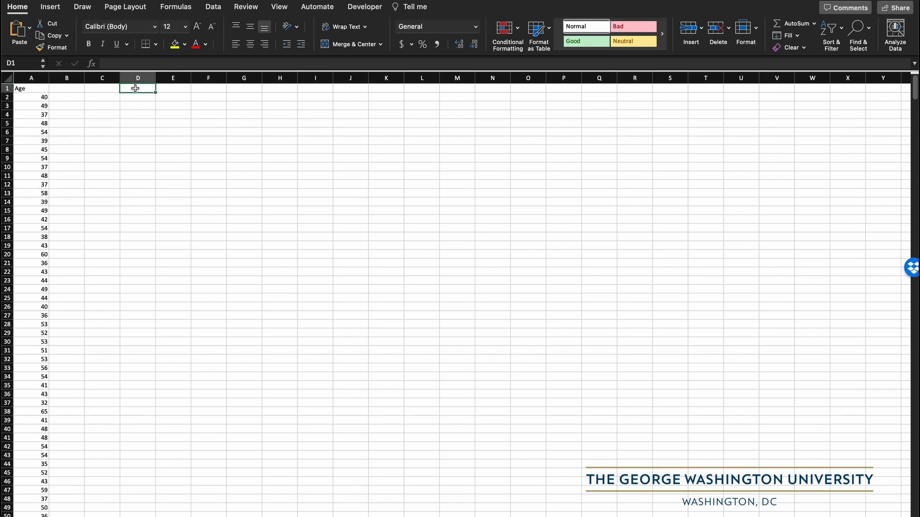
text(Mean)
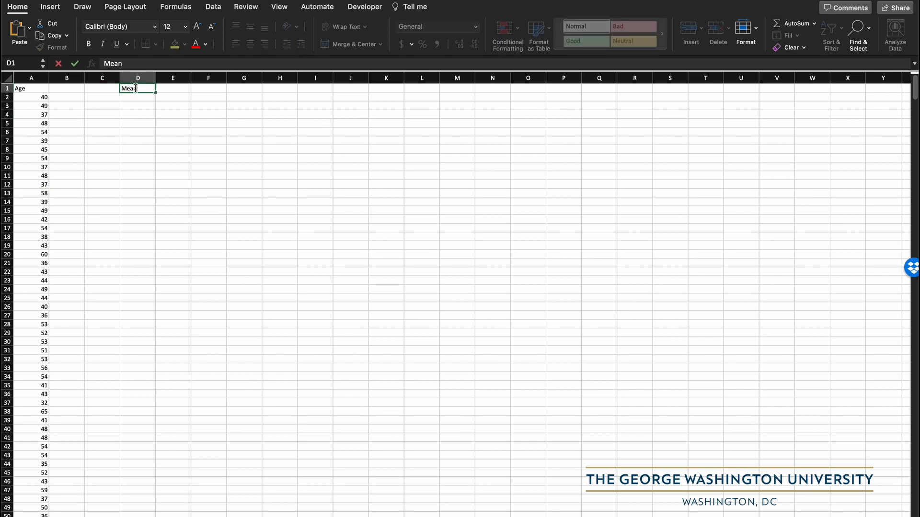
key(Tab)
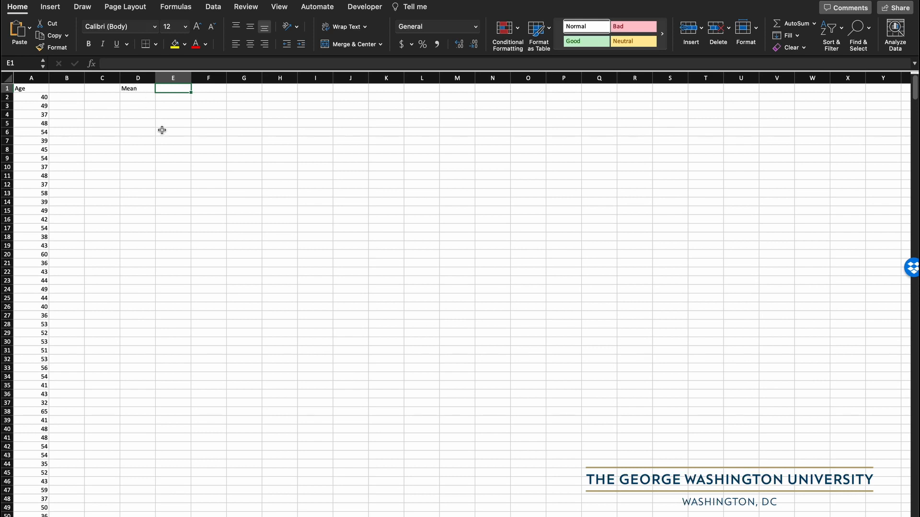
click(45, 195)
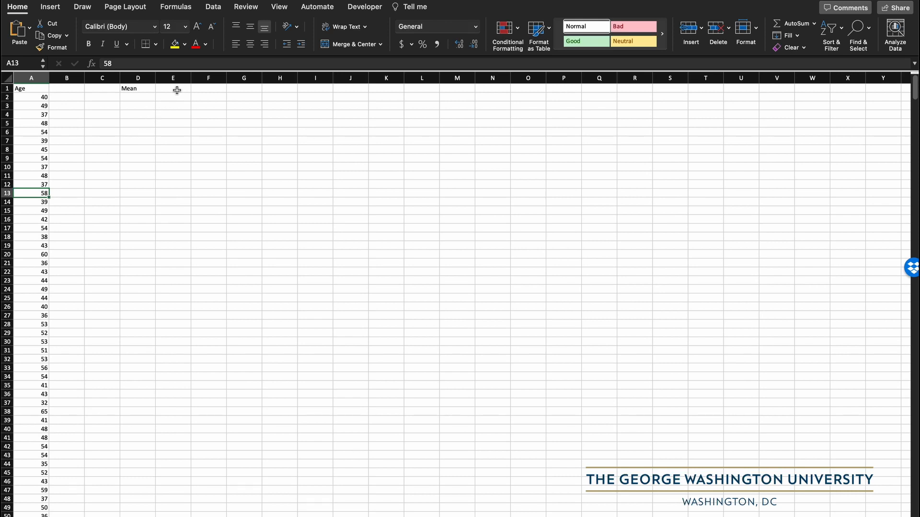
click(177, 88)
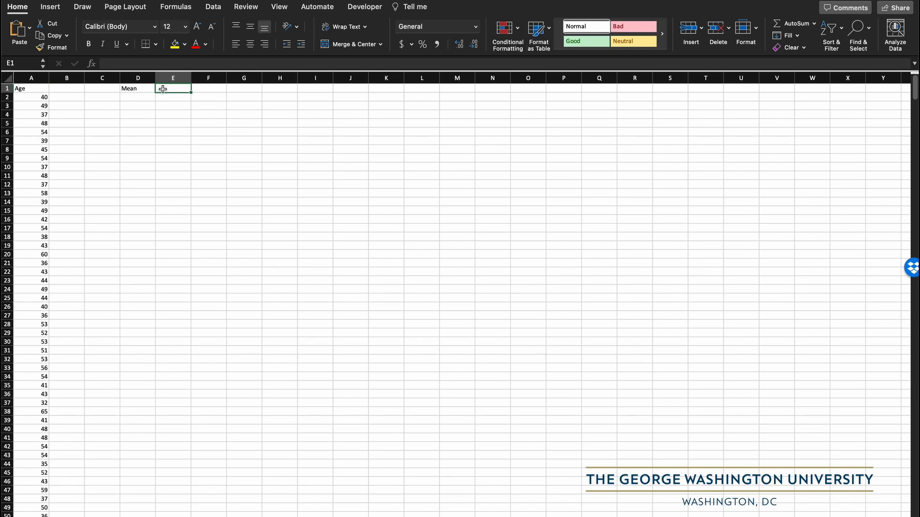
click(127, 88)
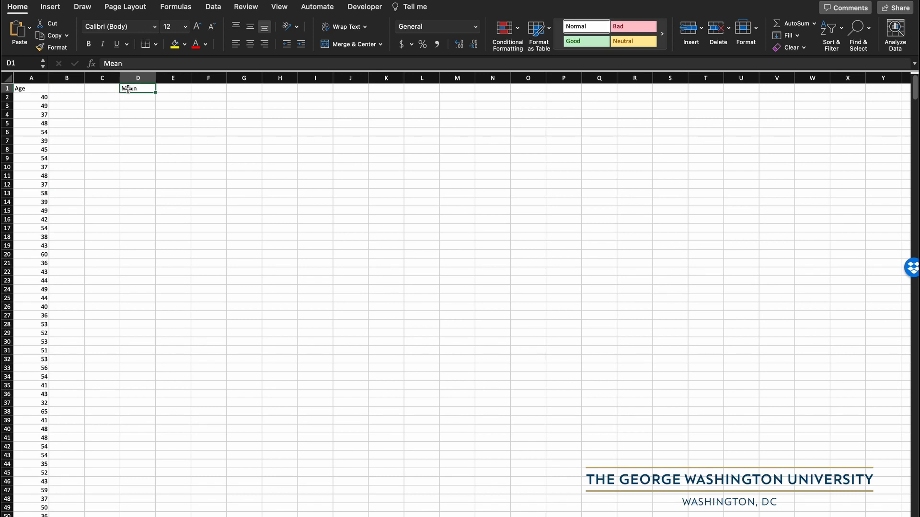
- Calculate the mean age in cell E1 with the formula =AVERAGE(A2:A919)
click(166, 87)
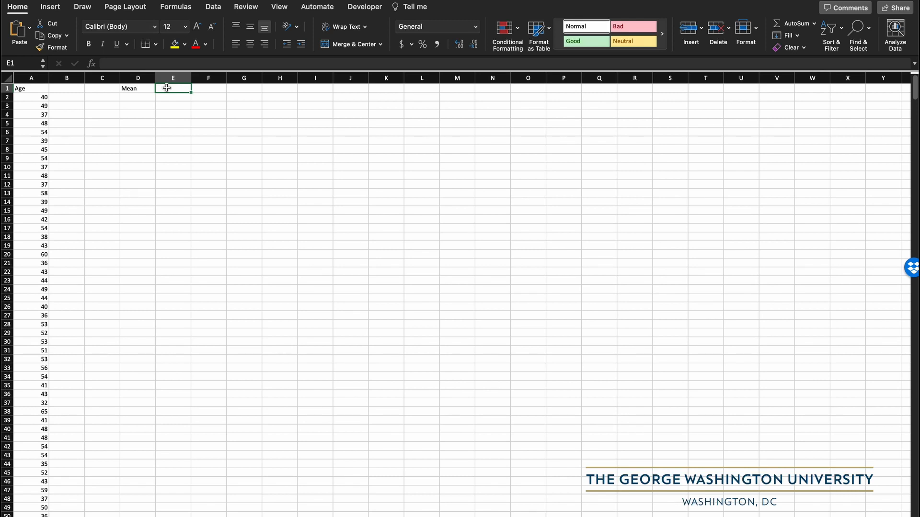
text(=)
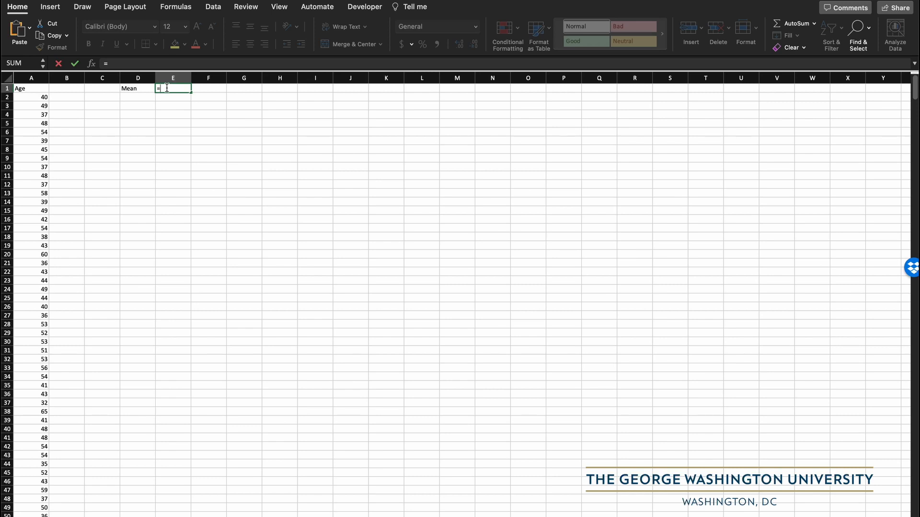
text(AVE)
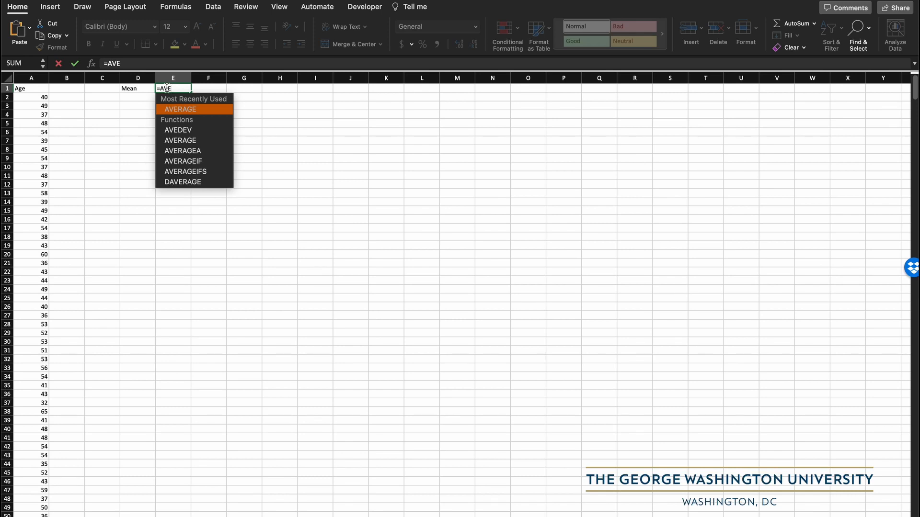
double_click(184, 109)
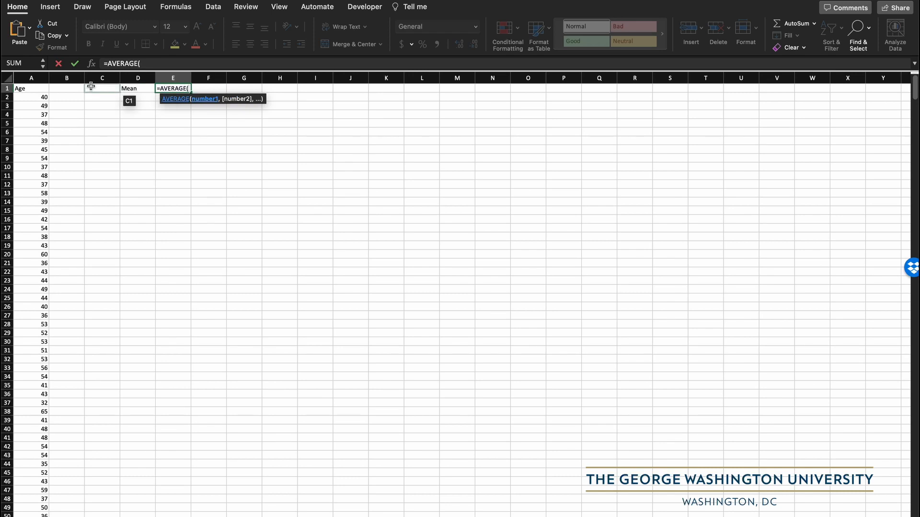
click(37, 97)
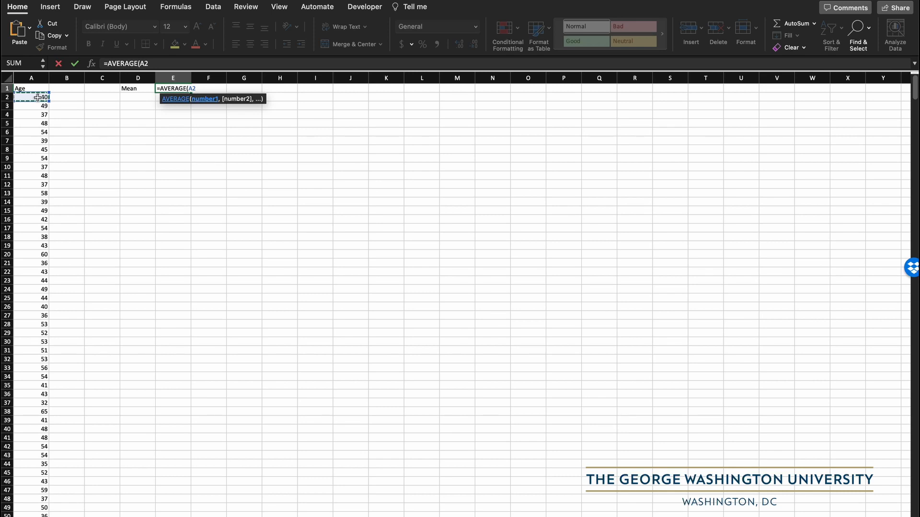
key(ctrl+shift+Down)
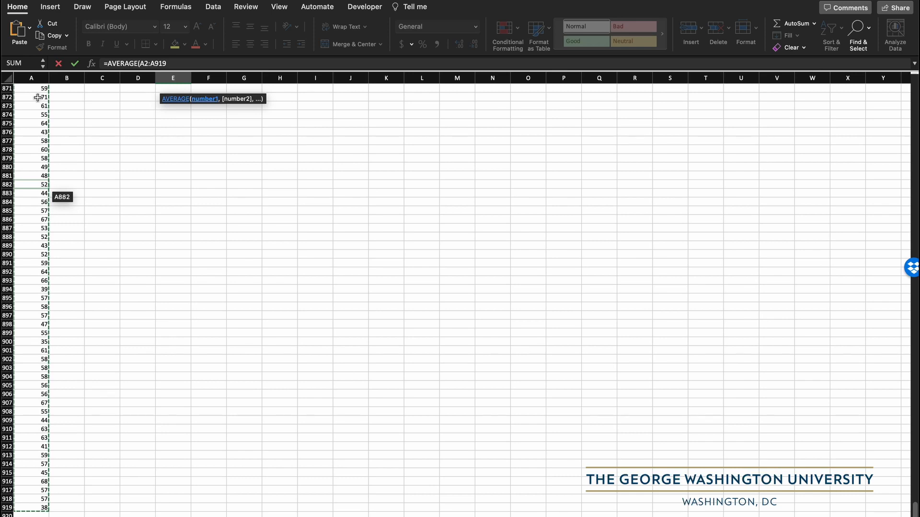
text())
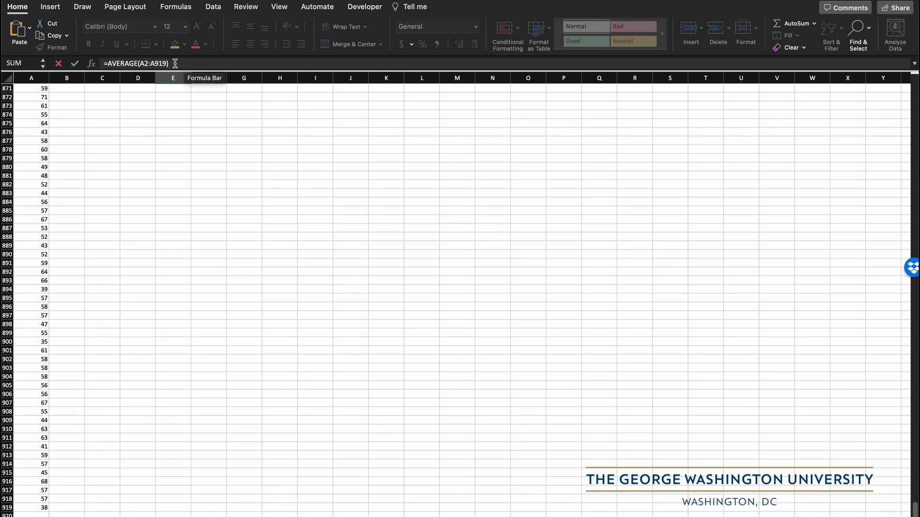
click(75, 64)
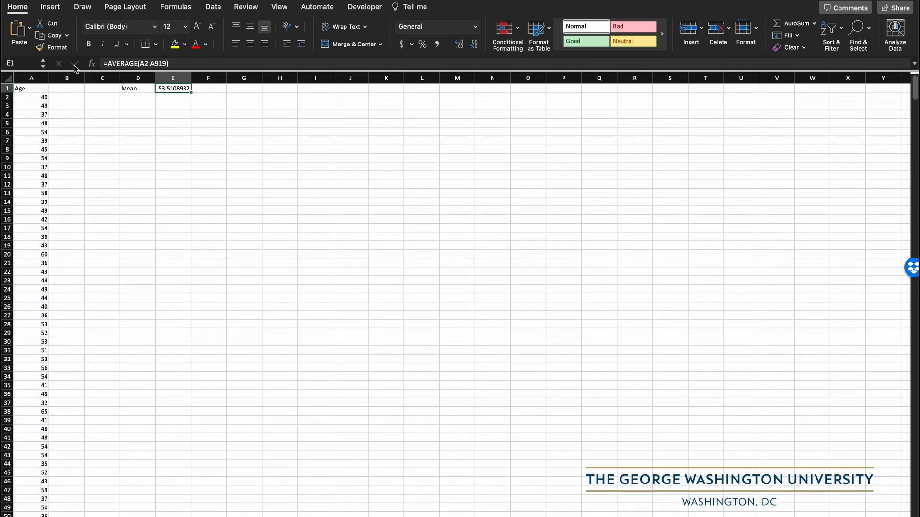
click(173, 97)
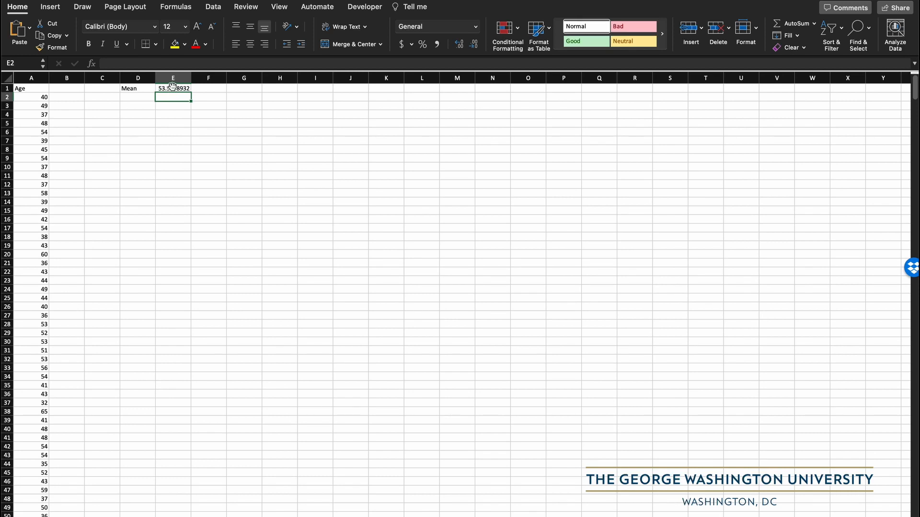
click(172, 87)
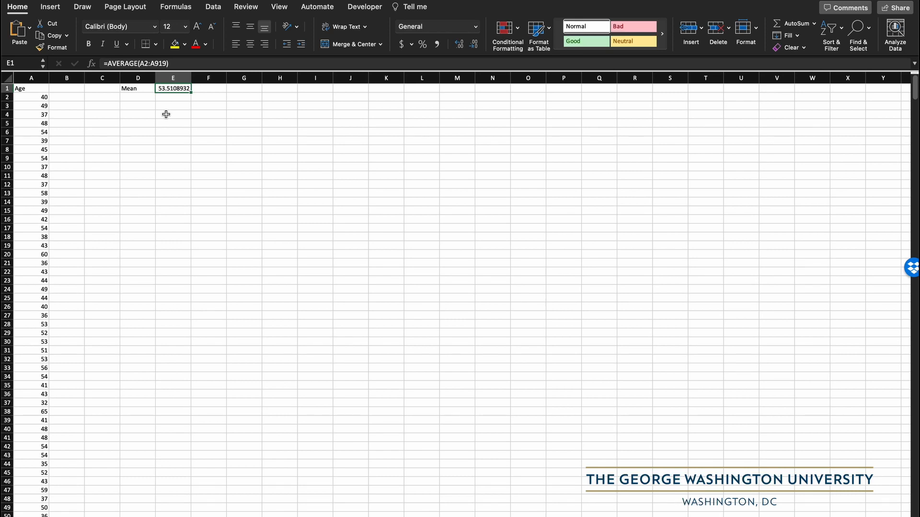
- Enter the label "Median" in cell D2 below the Mean label
click(137, 97)
text(Med)
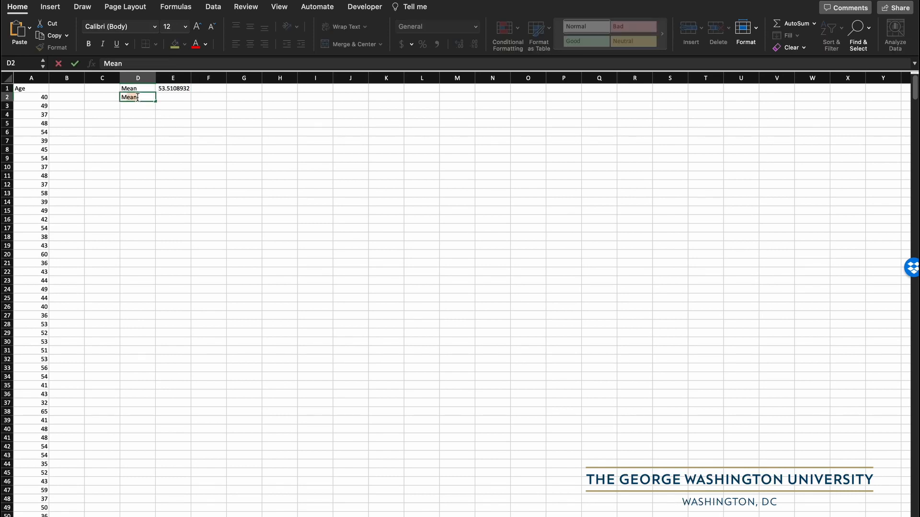
text(ian)
key(Tab)
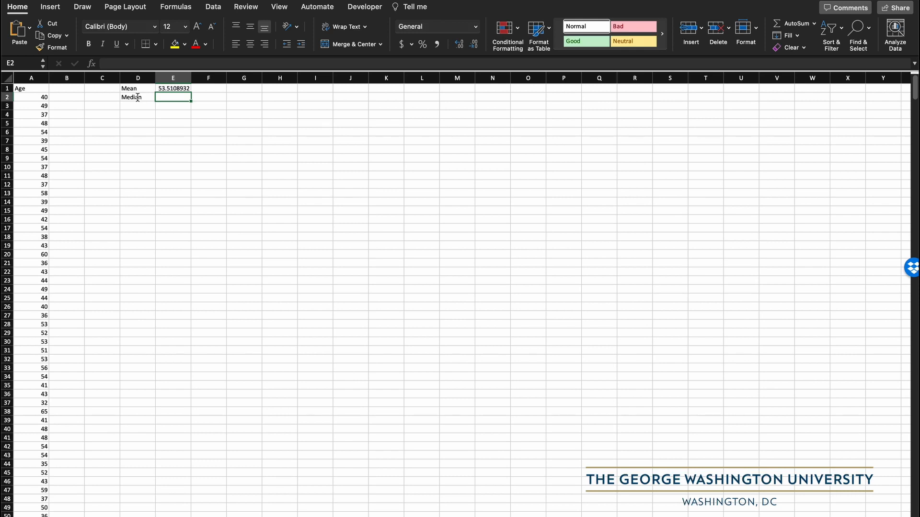
- Calculate the median age in cell E2 with the formula =MEDIAN(A2:A919)
text(=MED)
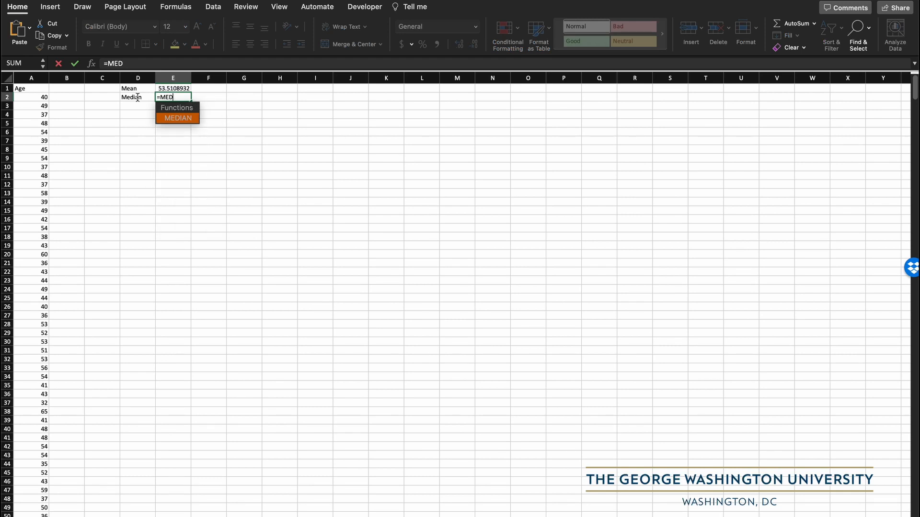
double_click(183, 117)
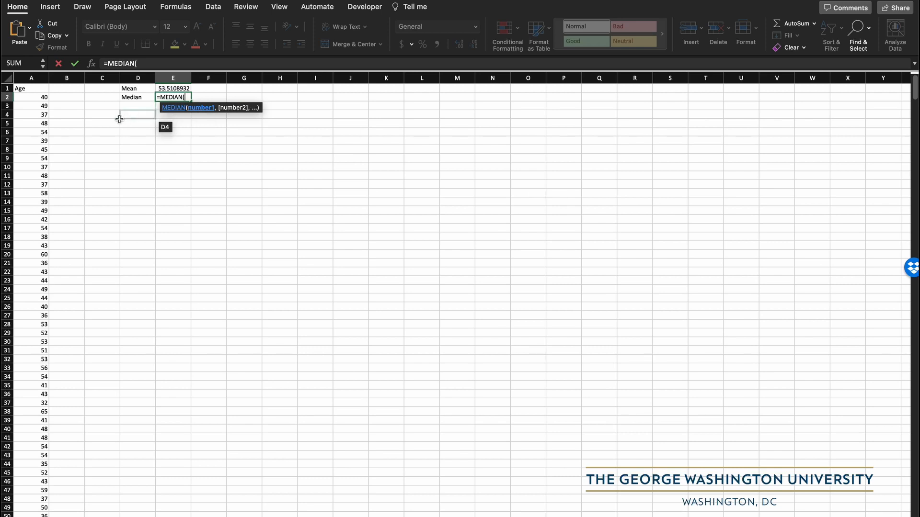
click(37, 98)
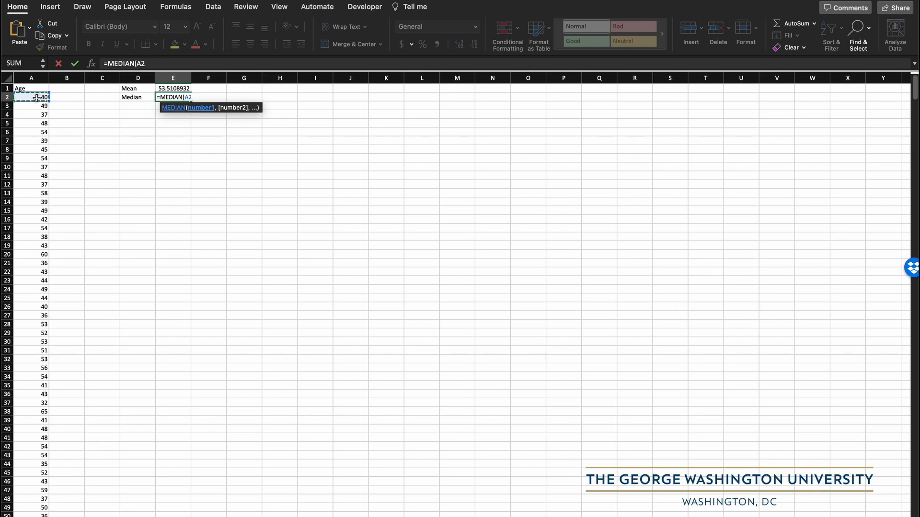
key(ctrl+shift+Down)
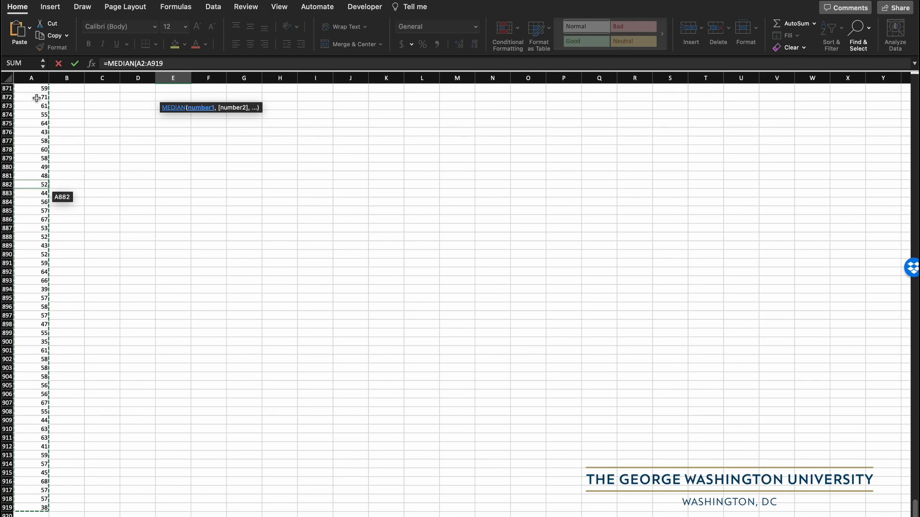
text())
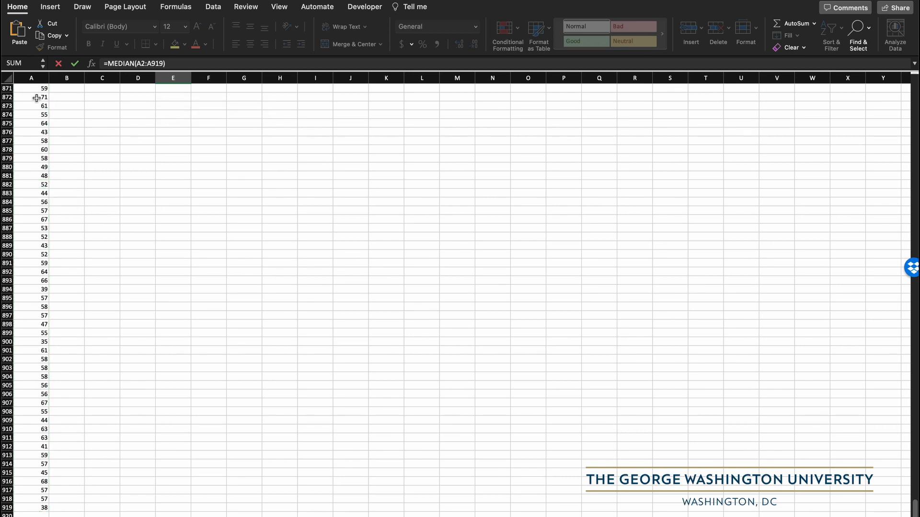
key(Return)
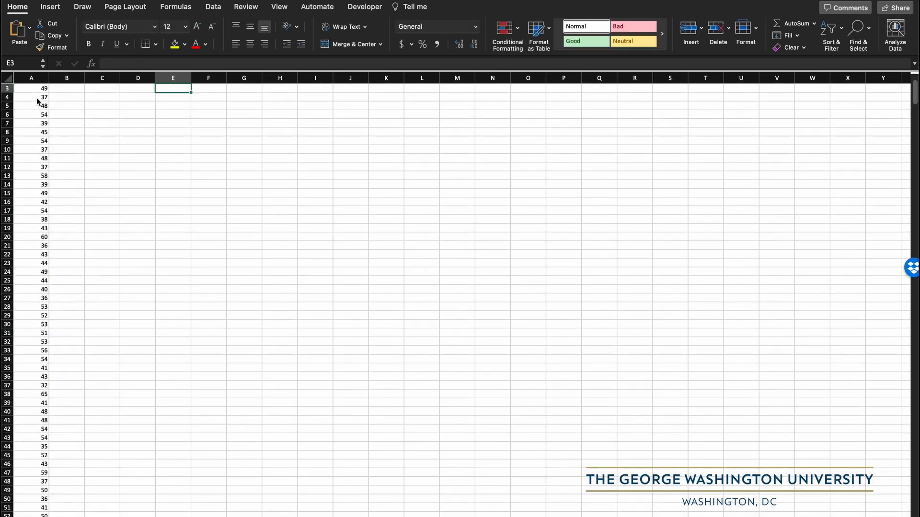
scroll(37, 101, up, 2)
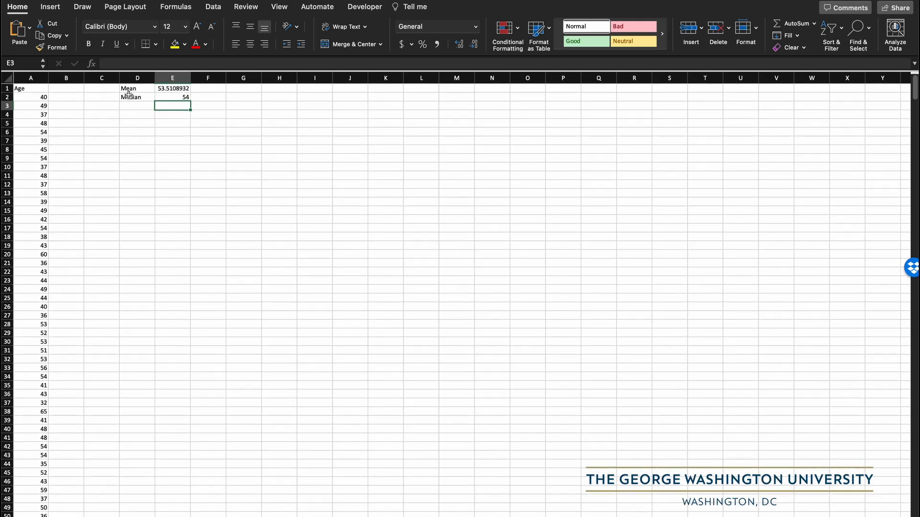
click(182, 96)
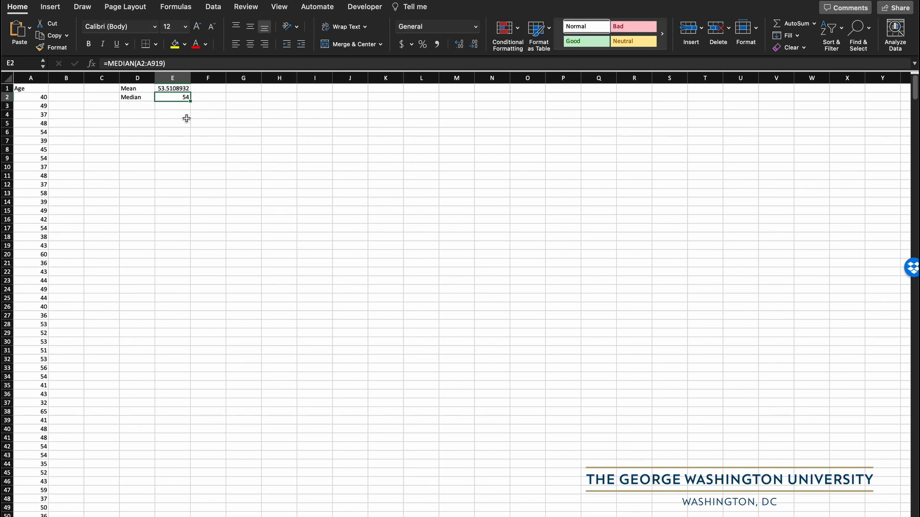
- Enter the label "Variance" in cell D3 below the Median label
click(134, 105)
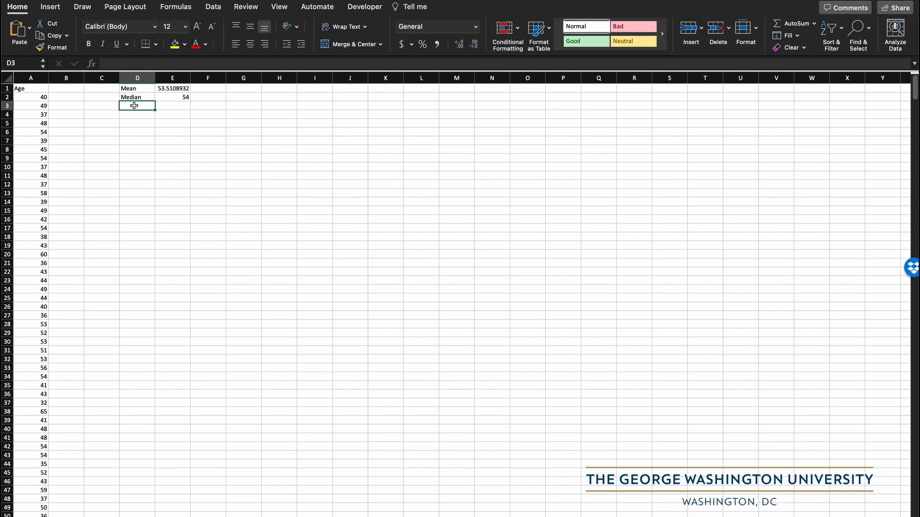
text(Variance)
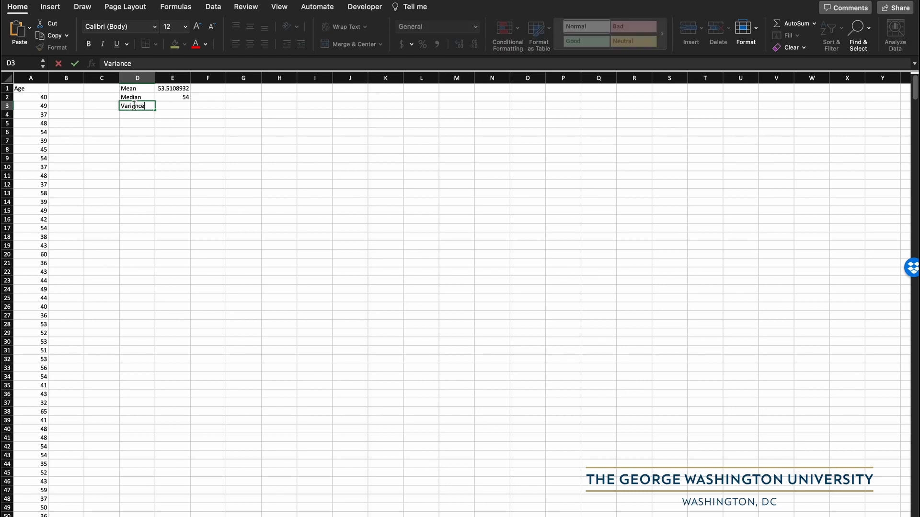
key(Tab)
- Calculate the sample variance of the ages in cell E3 with the formula =VAR.S(A2:A919)
text(=)
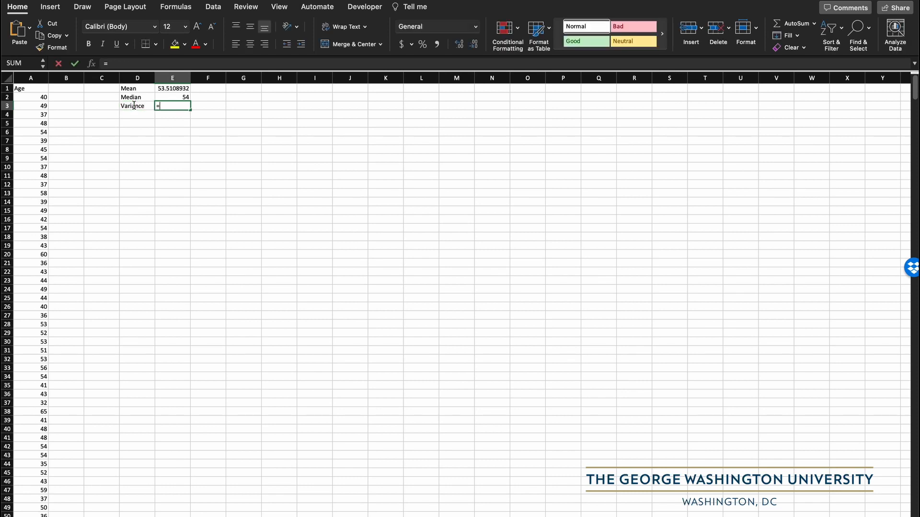
text(VAR)
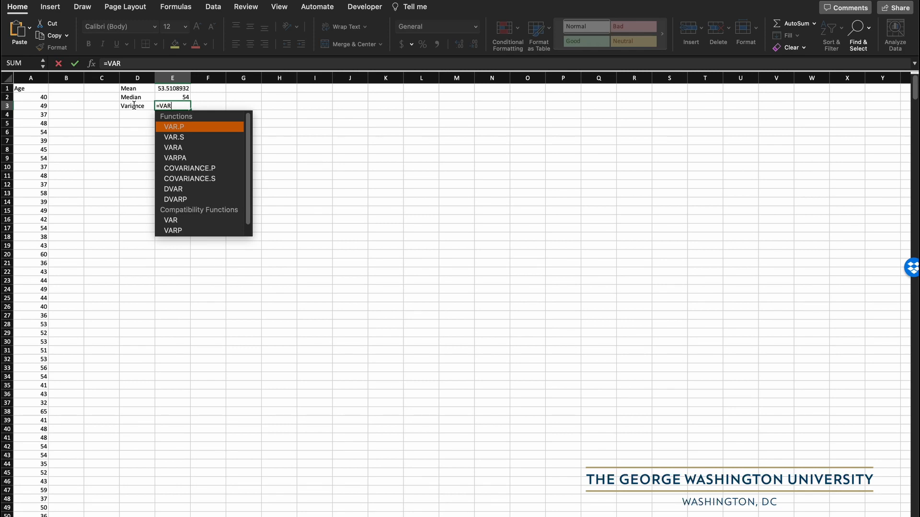
key(Down)
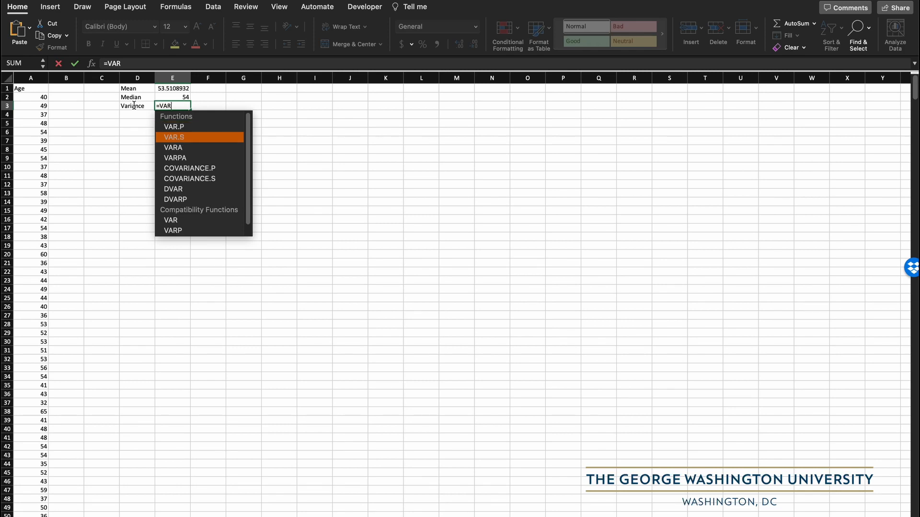
double_click(181, 138)
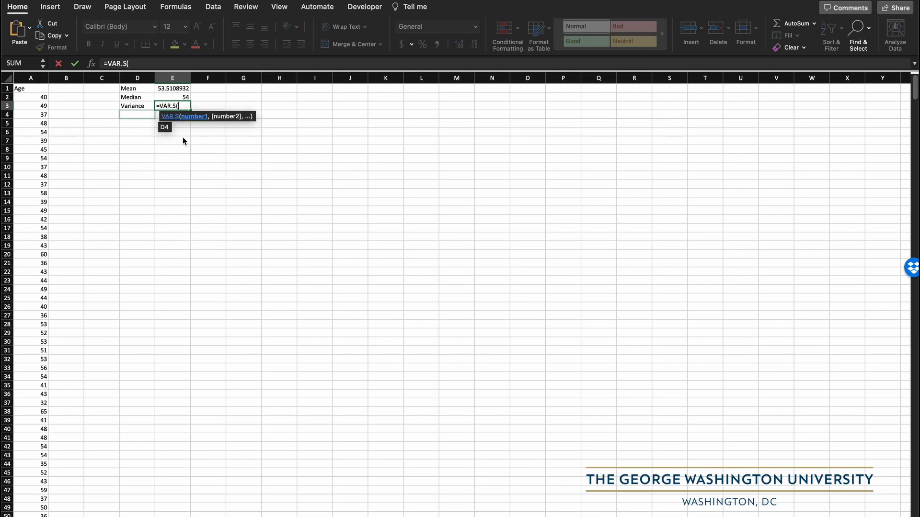
click(43, 98)
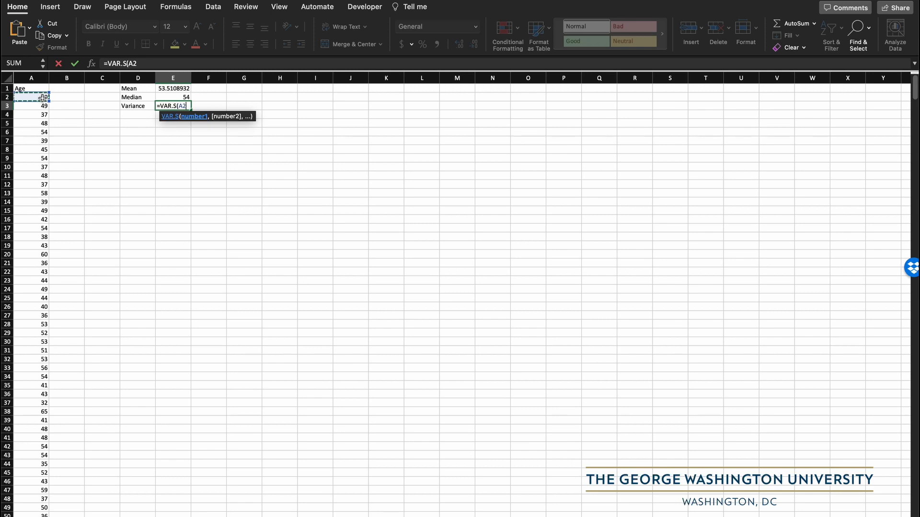
key(ctrl+shift+Down)
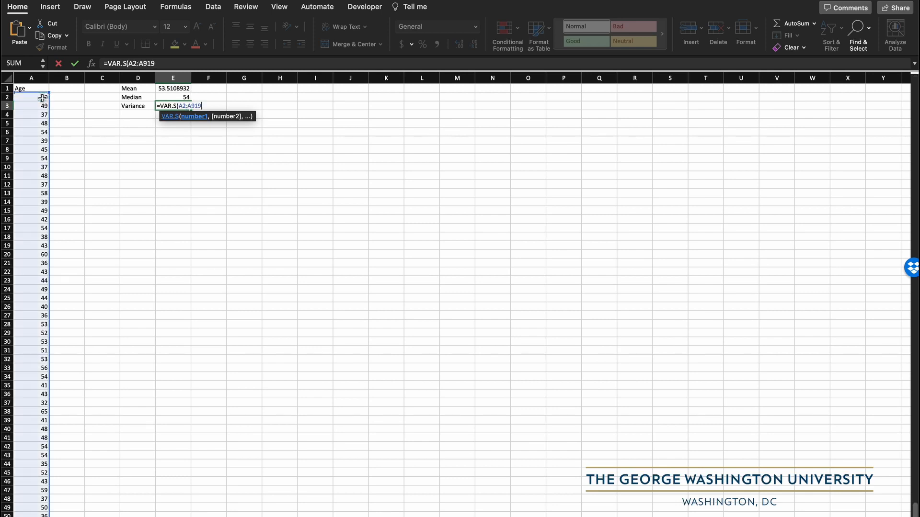
text())
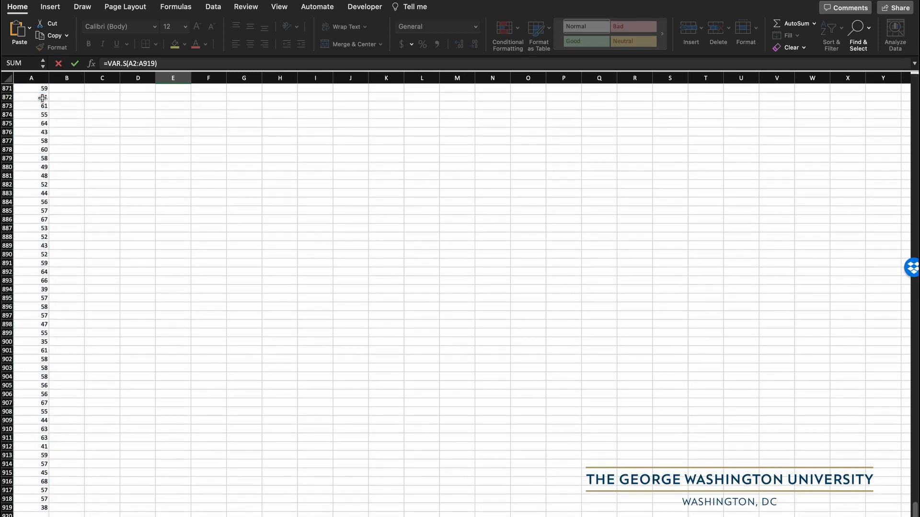
scroll(123, 163, up, 10)
scroll(123, 163, right, 3)
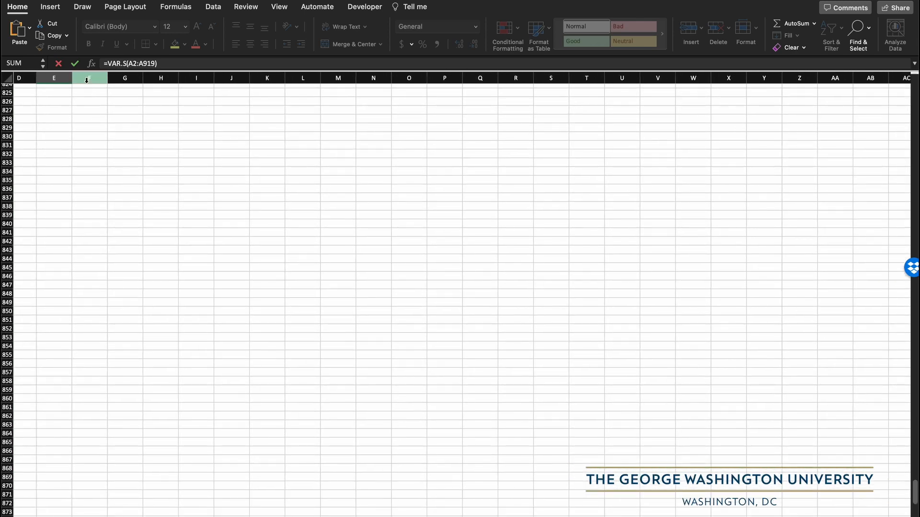
click(75, 64)
scroll(131, 167, left, 3)
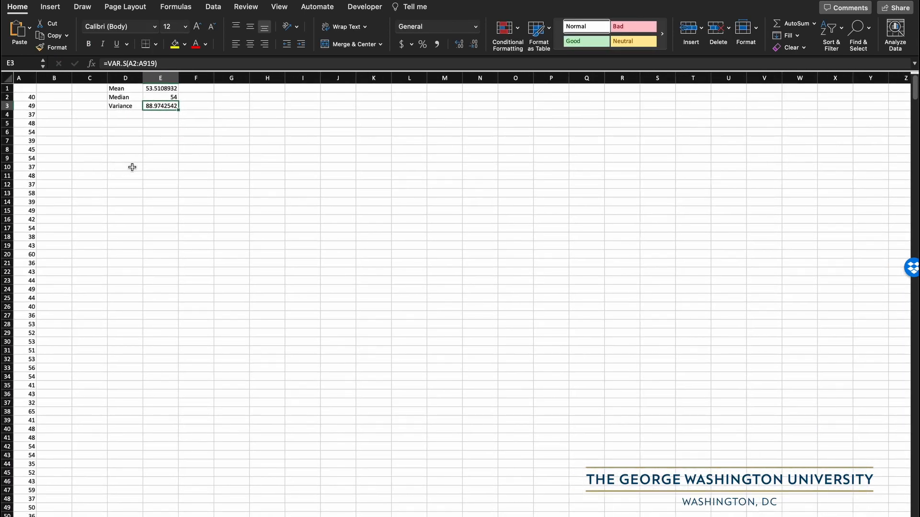
- Enter the label "Standard deviation" in cell D4 below the Variance label
click(130, 114)
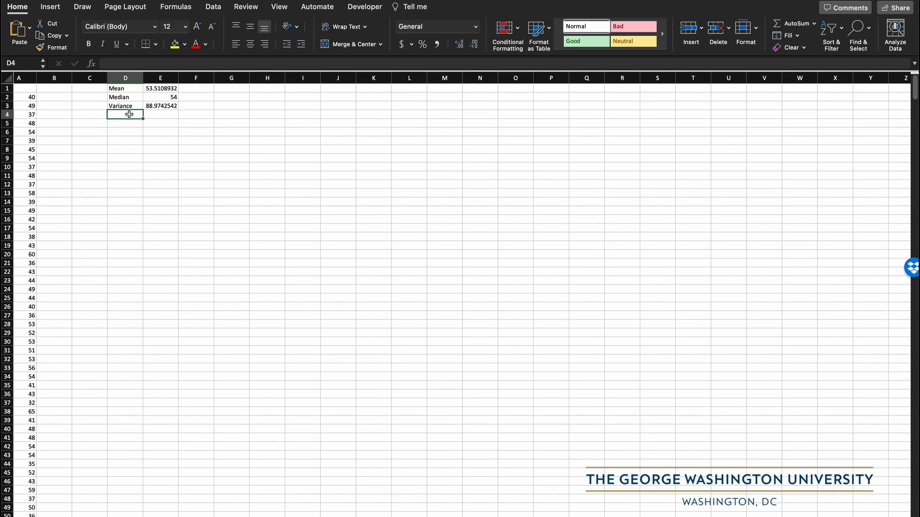
text(Standa)
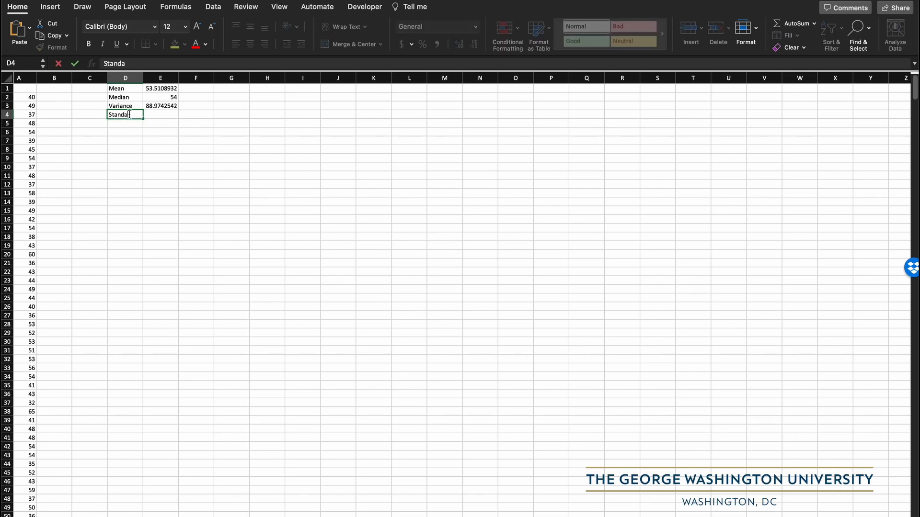
text(rd deviation)
key(Tab)
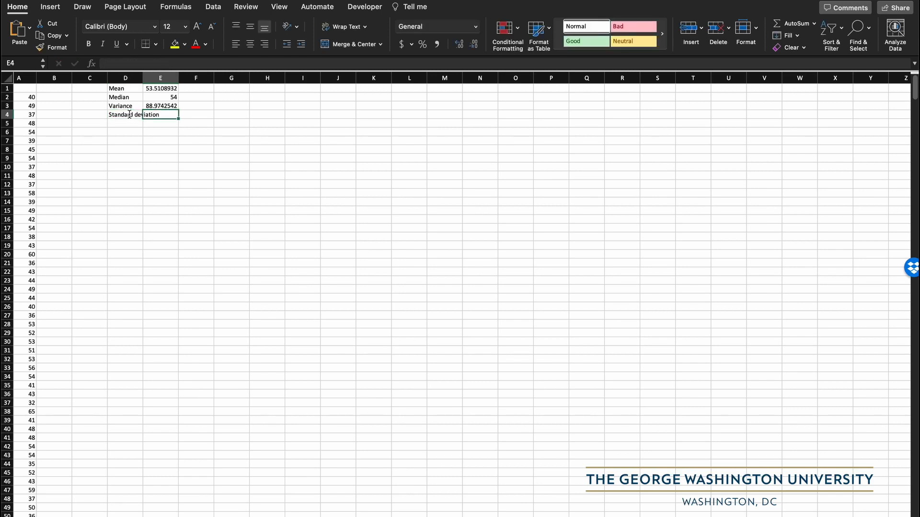
- Calculate the sample standard deviation of the ages in cell E4 with the formula =STDEV.S(A2:A919)
text(=STD)
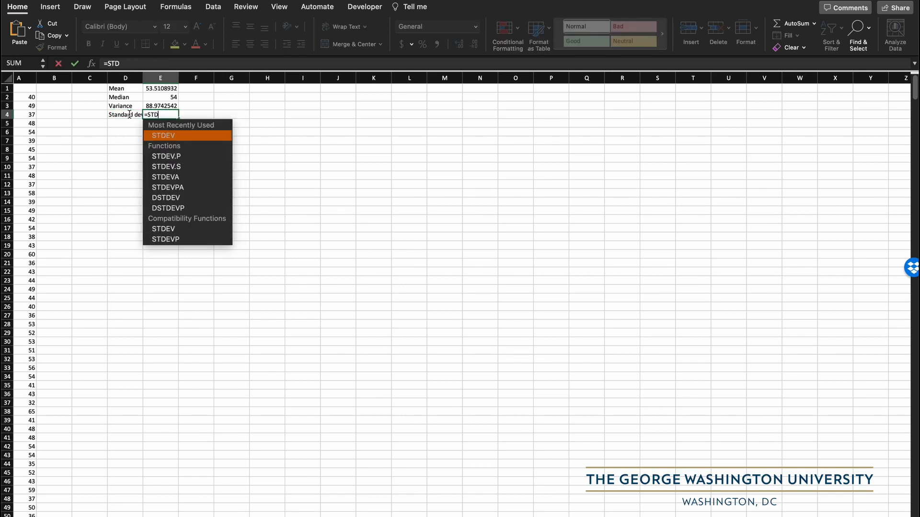
double_click(191, 167)
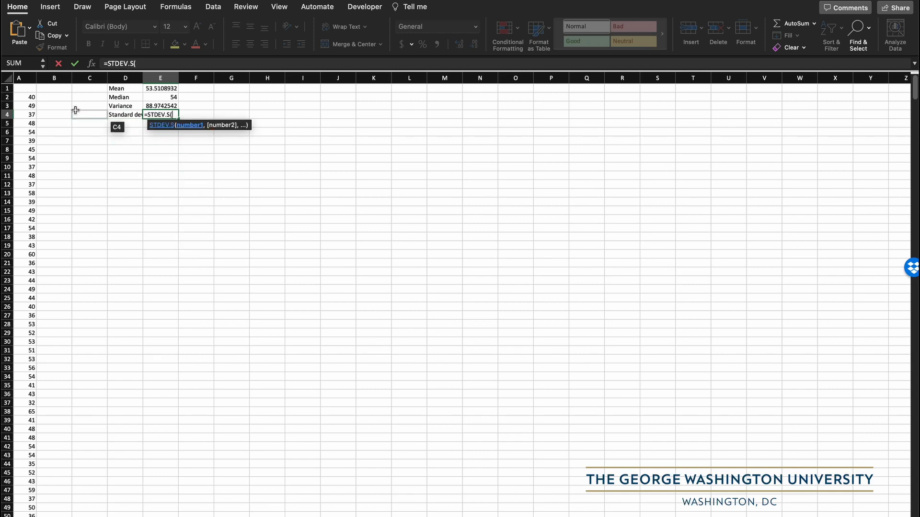
click(30, 97)
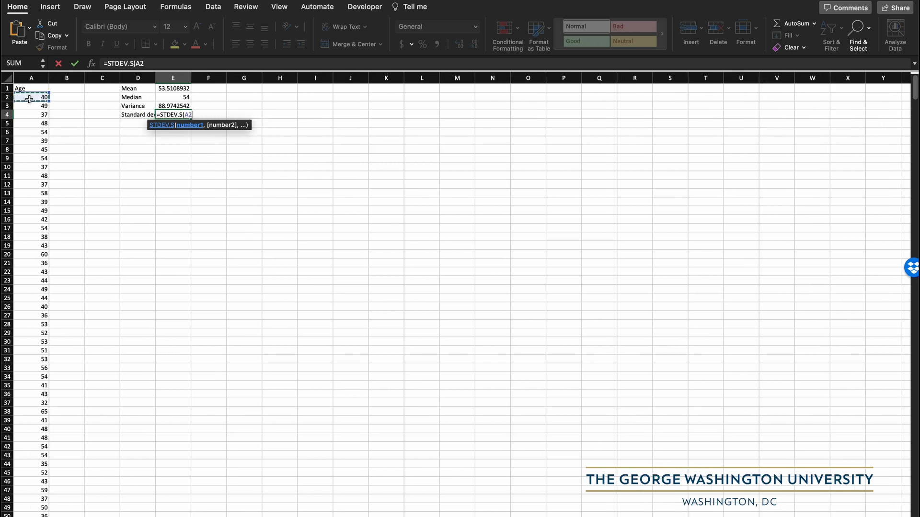
key(super+shift+Down)
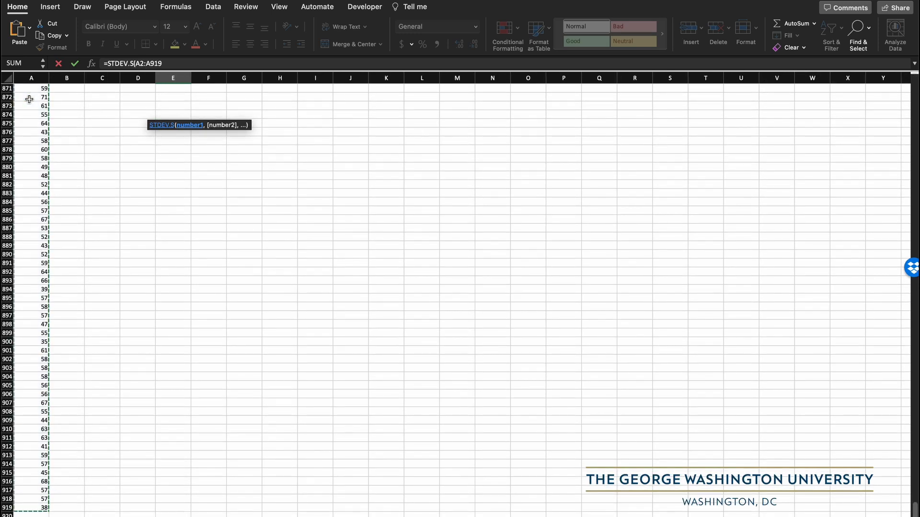
text())
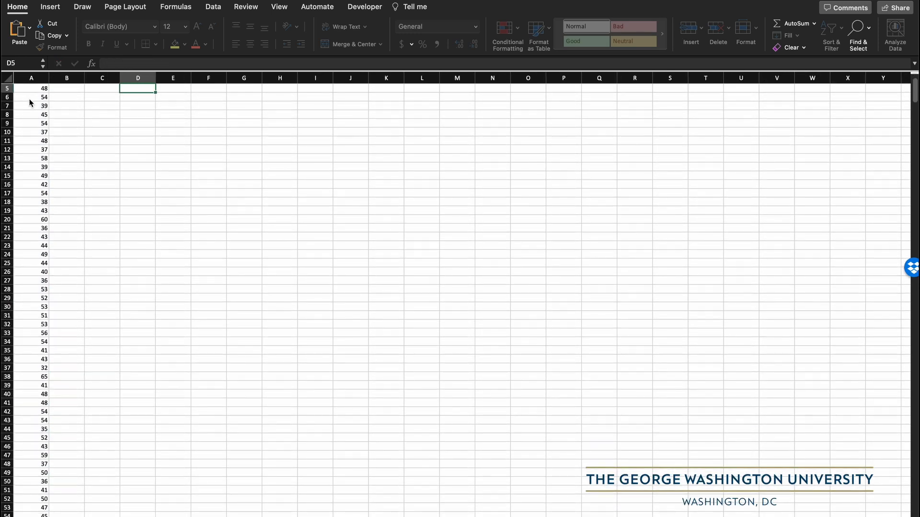
key(Return)
click(178, 116)
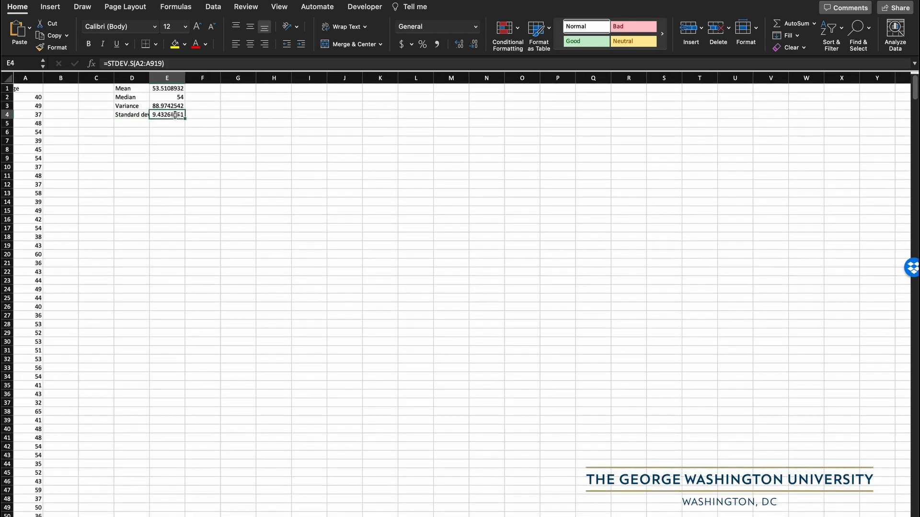